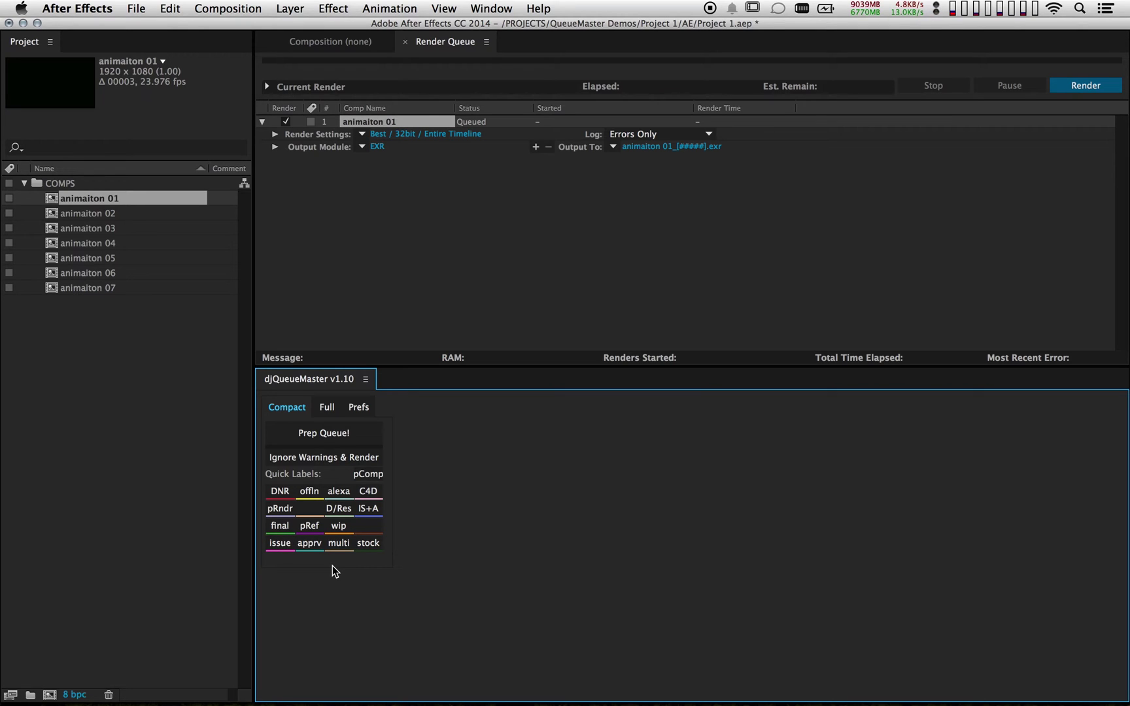
- Switch the djQueueMaster panel to its Full tab to show the template table
{"action": "left_click", "coordinate": [323, 415]}
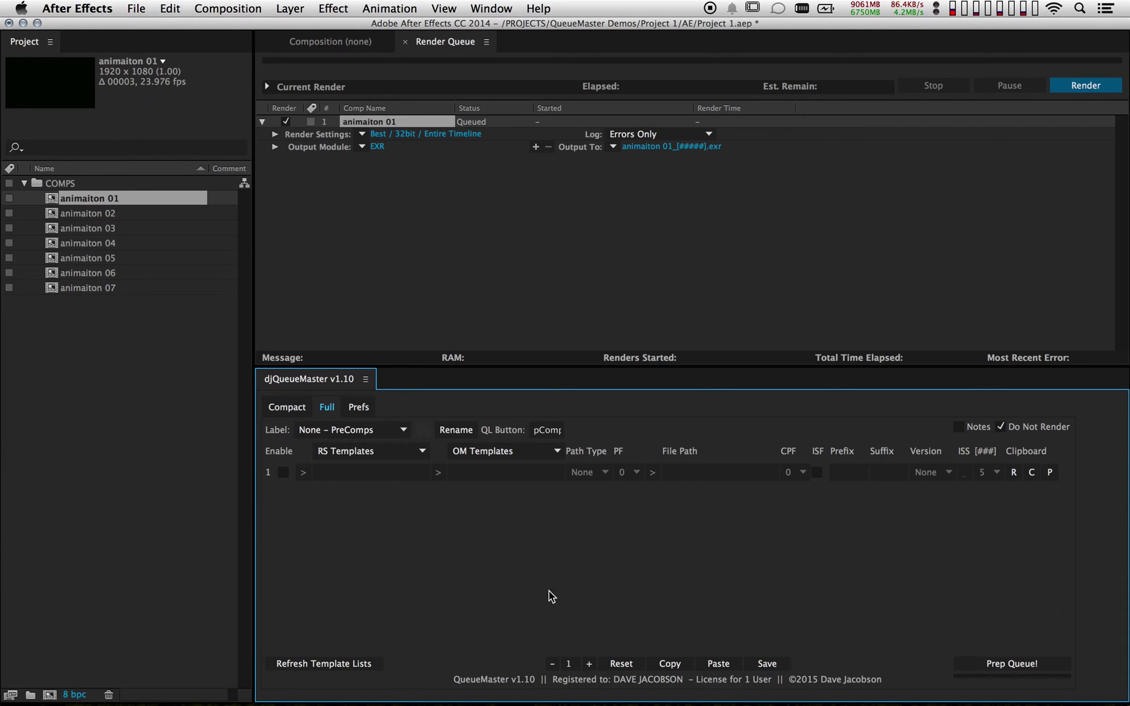
- Try the +/− row buttons, then enter 32 as the template row count
{"action": "left_click", "coordinate": [589, 664]}
{"action": "left_click", "coordinate": [589, 665]}
{"action": "left_click", "coordinate": [589, 664]}
{"action": "left_click", "coordinate": [590, 664]}
{"action": "left_click", "coordinate": [551, 664]}
{"action": "left_click", "coordinate": [552, 665]}
{"action": "left_click", "coordinate": [552, 665]}
{"action": "left_click", "coordinate": [552, 665]}
{"action": "left_click", "coordinate": [568, 665]}
{"action": "type", "text": "32"}
{"action": "key", "text": "Return"}
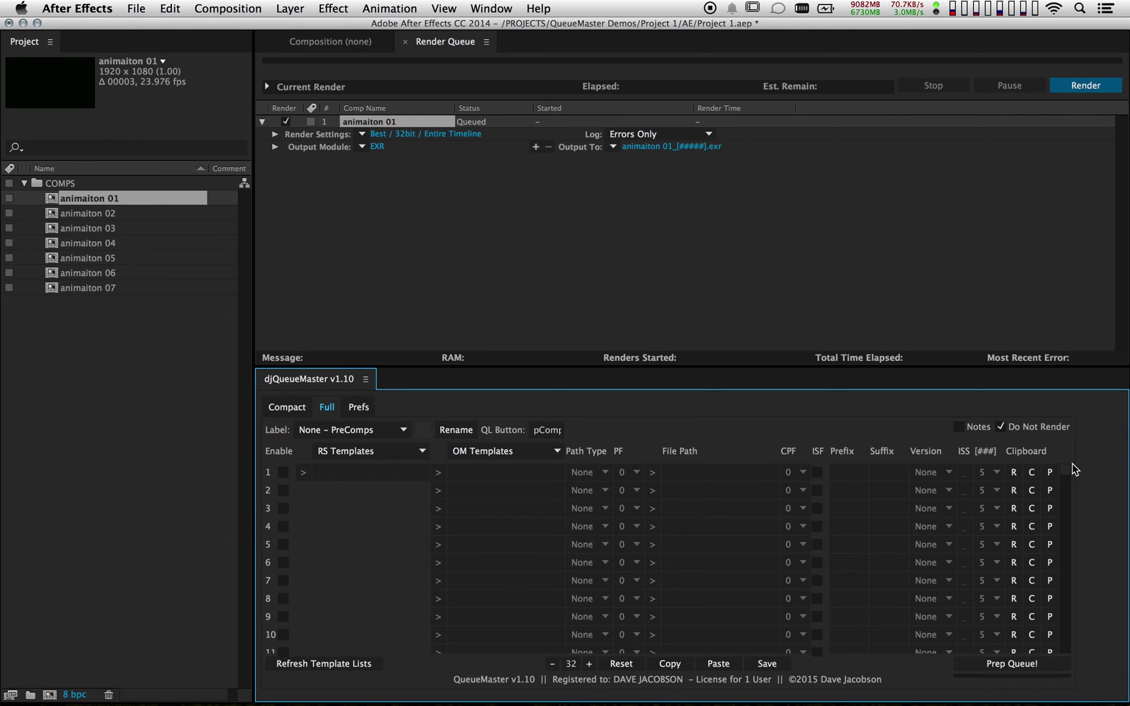
{"action": "mouse_move", "coordinate": [1064, 465]}
{"action": "left_mouse_down"}
{"action": "mouse_move", "coordinate": [1072, 631]}
{"action": "mouse_move", "coordinate": [1064, 457]}
{"action": "left_mouse_up"}
- Set the row count to 5 and turn on the Notes area below the table
{"action": "left_click", "coordinate": [571, 664]}
{"action": "type", "text": "5"}
{"action": "key", "text": "Return"}
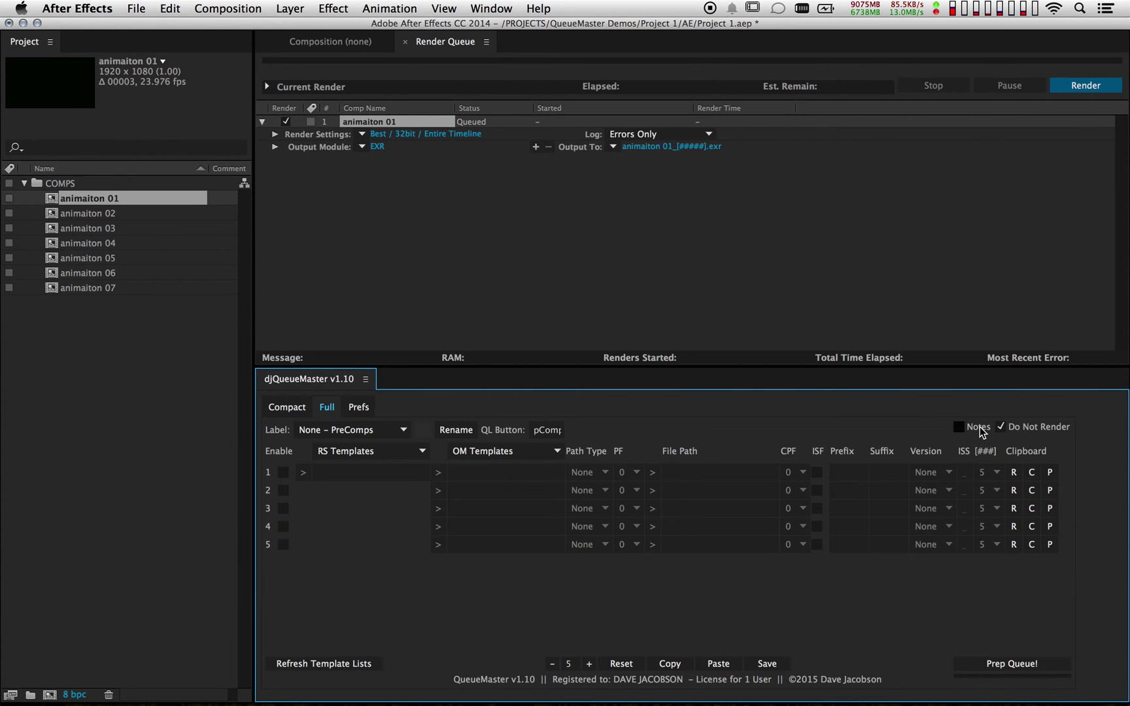
{"action": "left_click", "coordinate": [958, 427]}
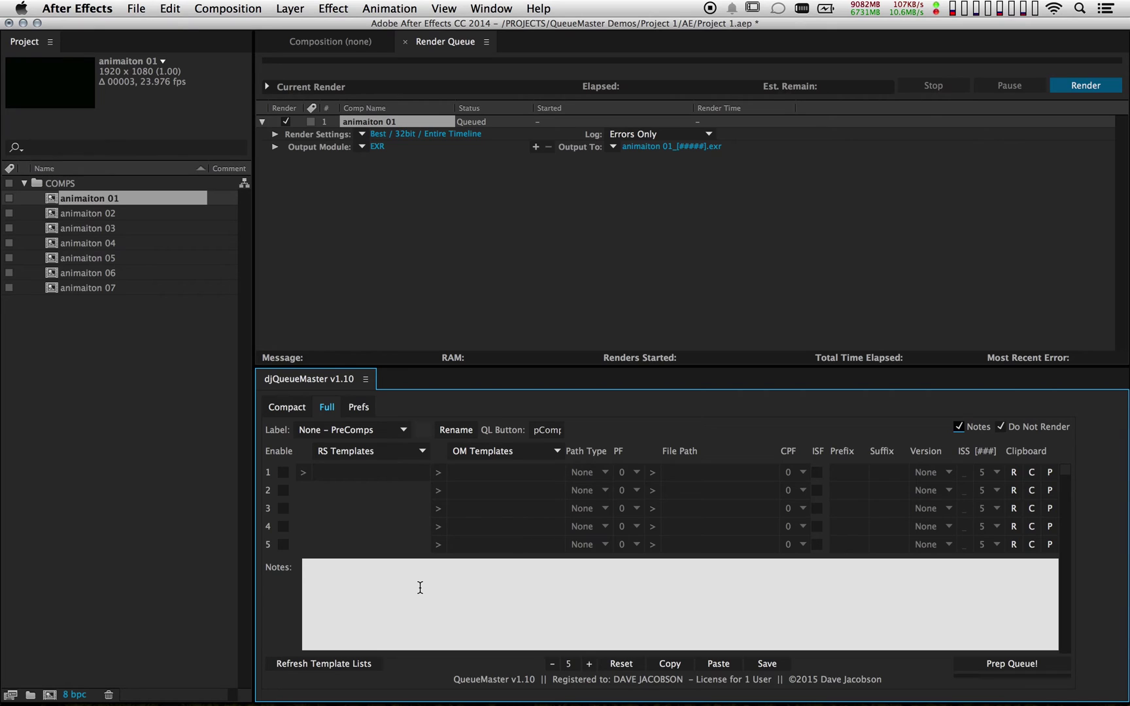
{"action": "left_click", "coordinate": [278, 410]}
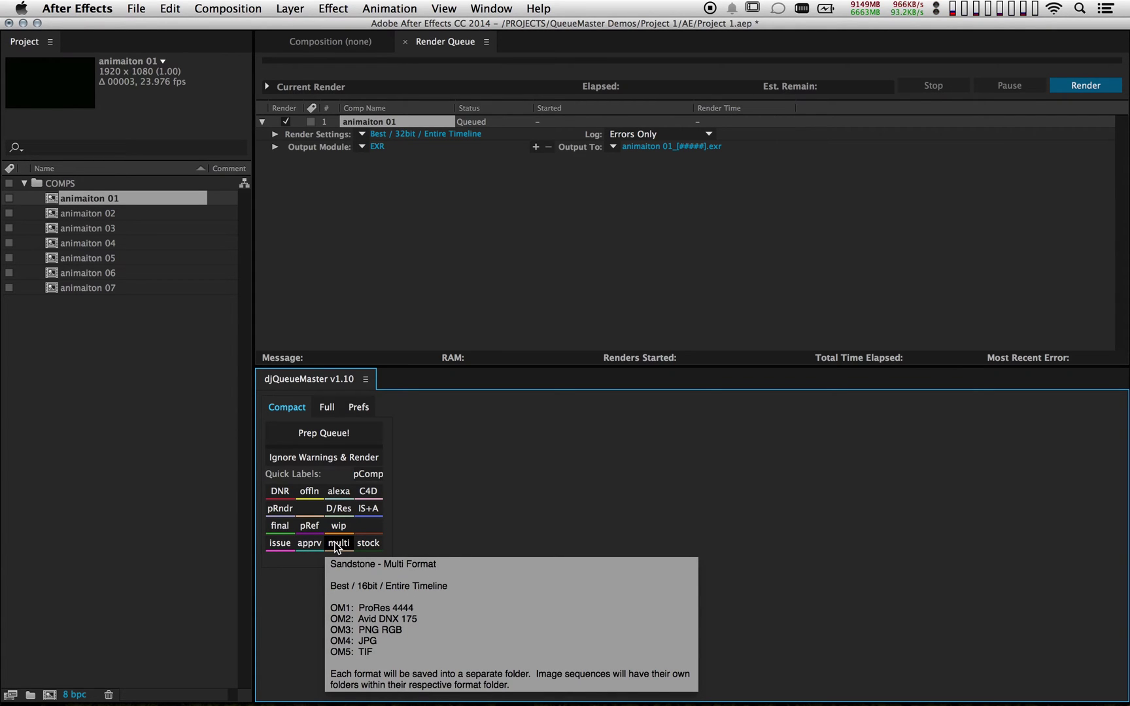
{"action": "left_click", "coordinate": [324, 410]}
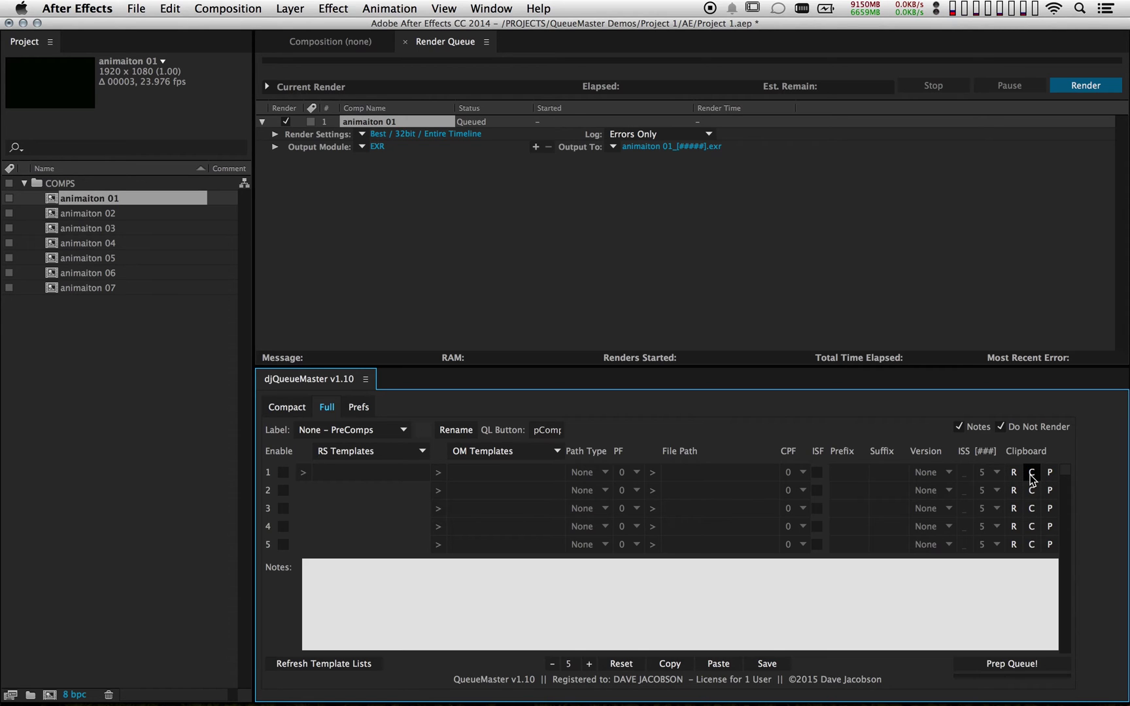
- Load the Sandstone – Multi Format label preset, then reopen the Label list
{"action": "left_click", "coordinate": [332, 431]}
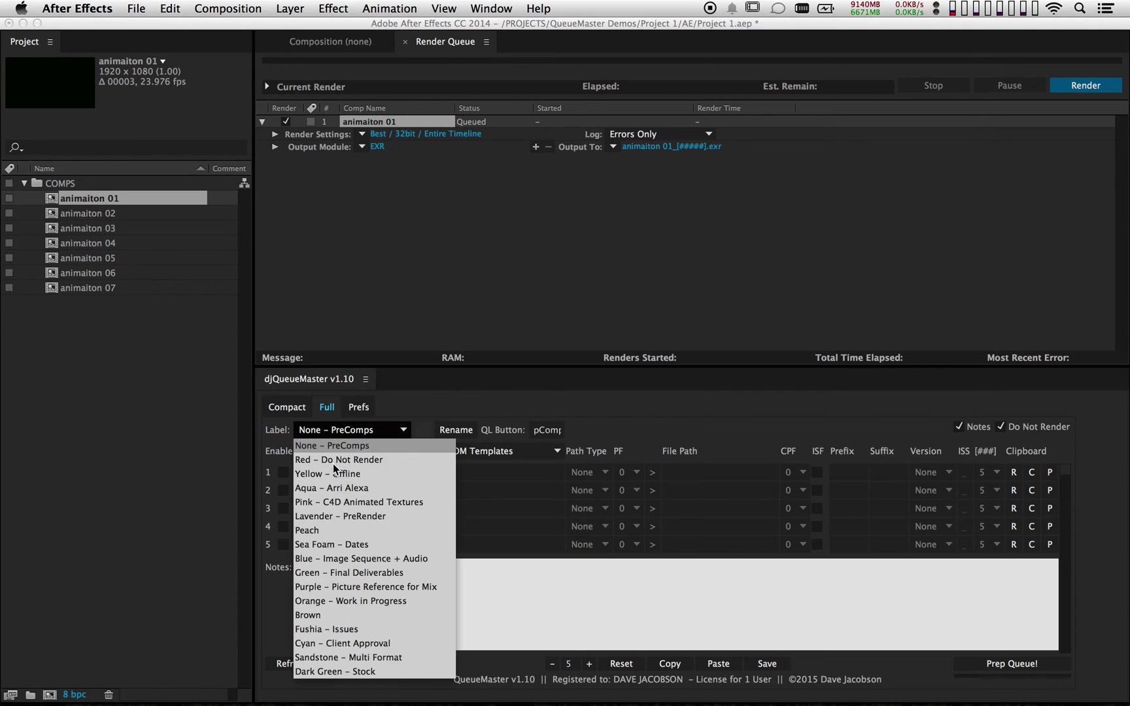
{"action": "left_click", "coordinate": [338, 659]}
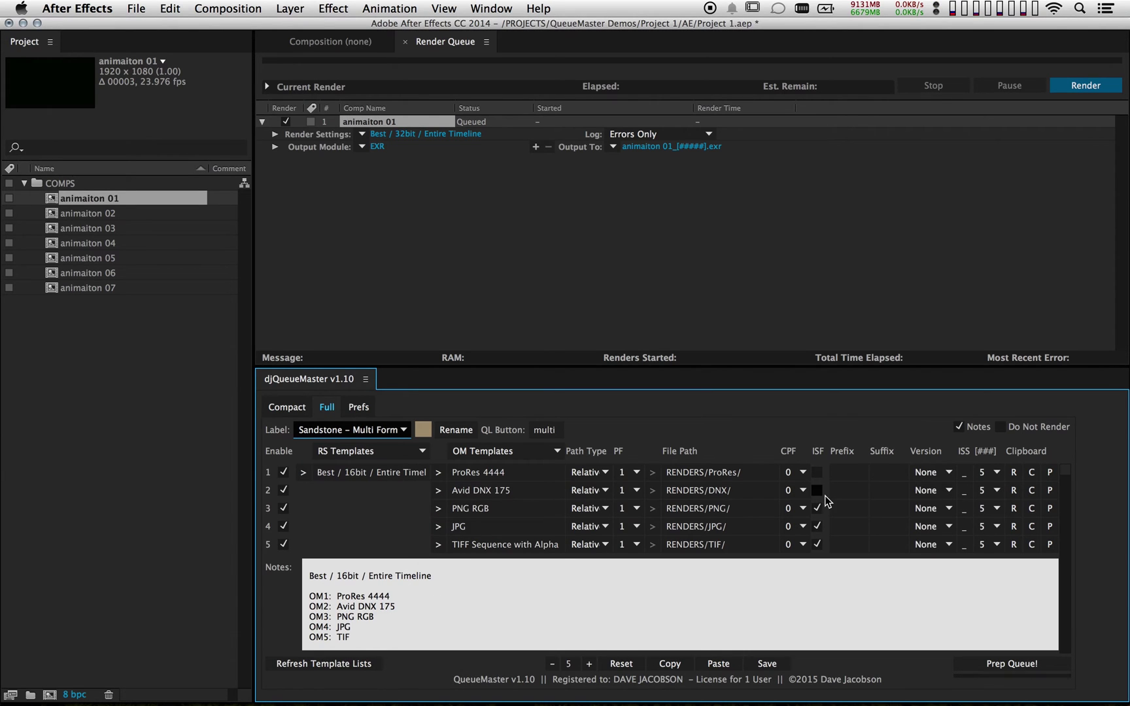
{"action": "left_click", "coordinate": [344, 430]}
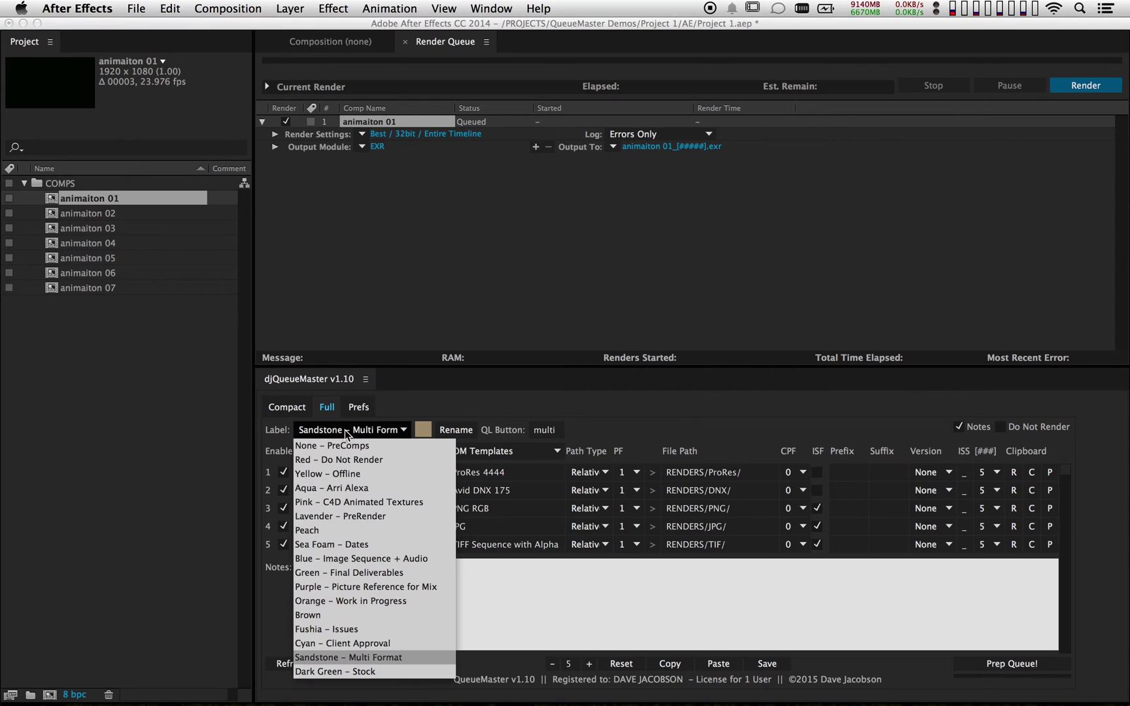
- Switch to the Peach label and paste Avid DNX 175 settings into row 1 and added rows
{"action": "left_click", "coordinate": [324, 530]}
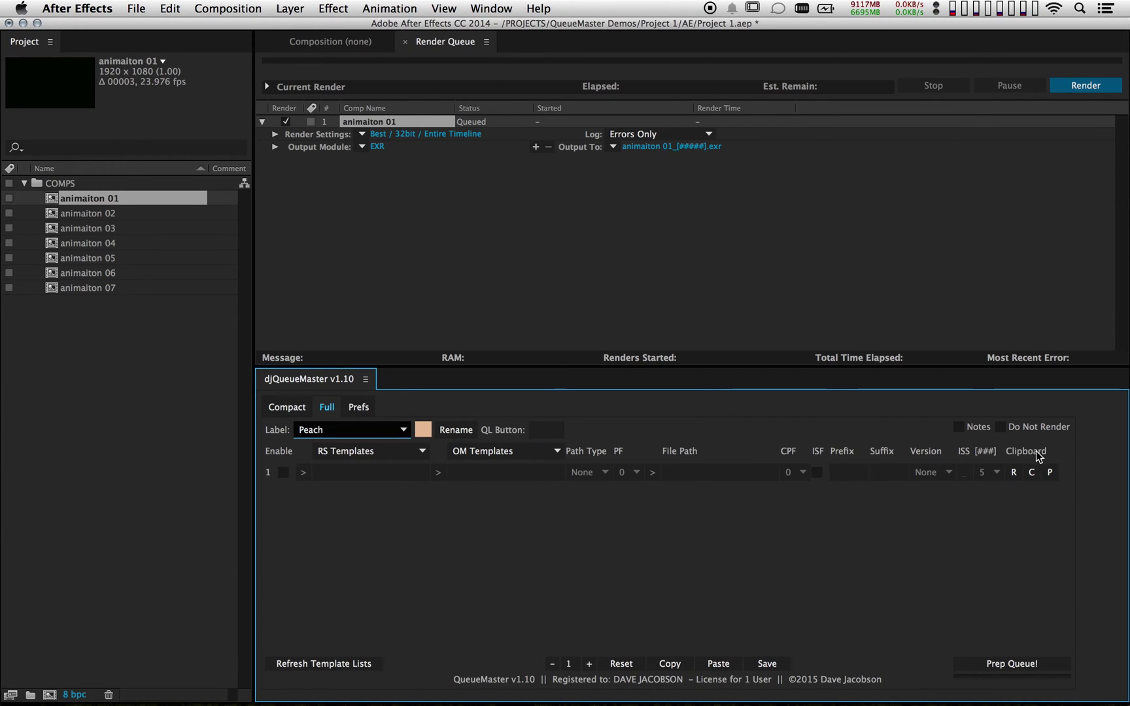
{"action": "left_click", "coordinate": [1049, 473]}
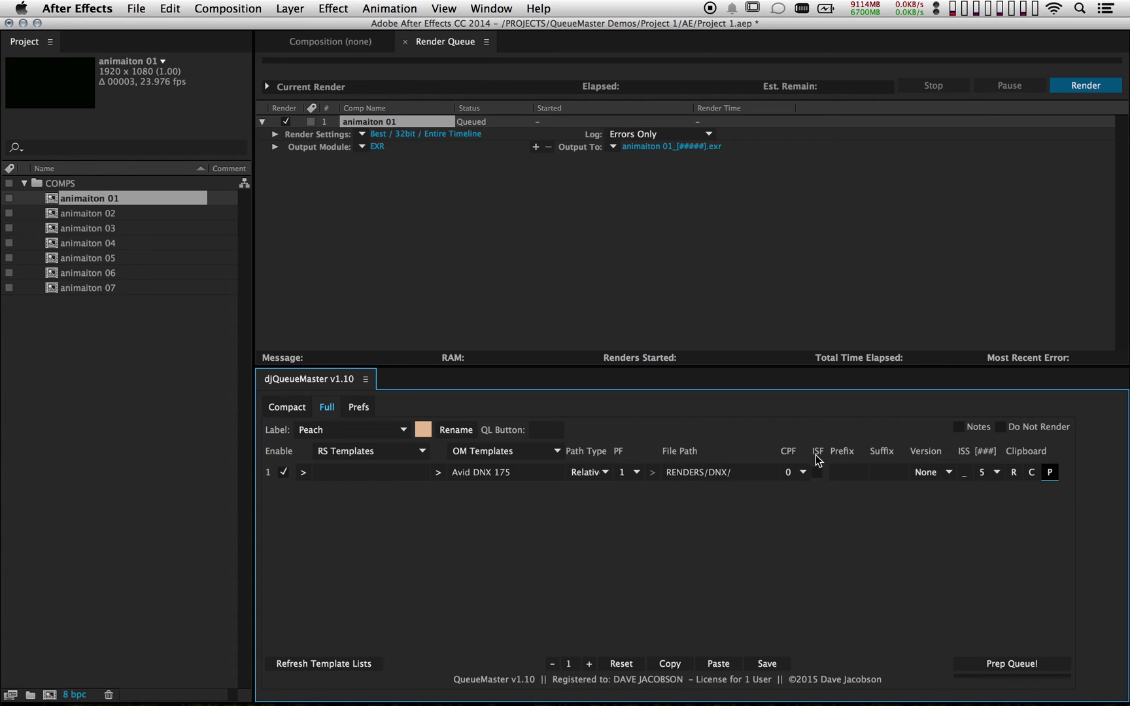
{"action": "left_click", "coordinate": [589, 664]}
{"action": "left_click", "coordinate": [589, 664]}
{"action": "left_click", "coordinate": [590, 663]}
{"action": "left_click", "coordinate": [1050, 491]}
{"action": "left_click", "coordinate": [1050, 508]}
{"action": "left_click", "coordinate": [1050, 527]}
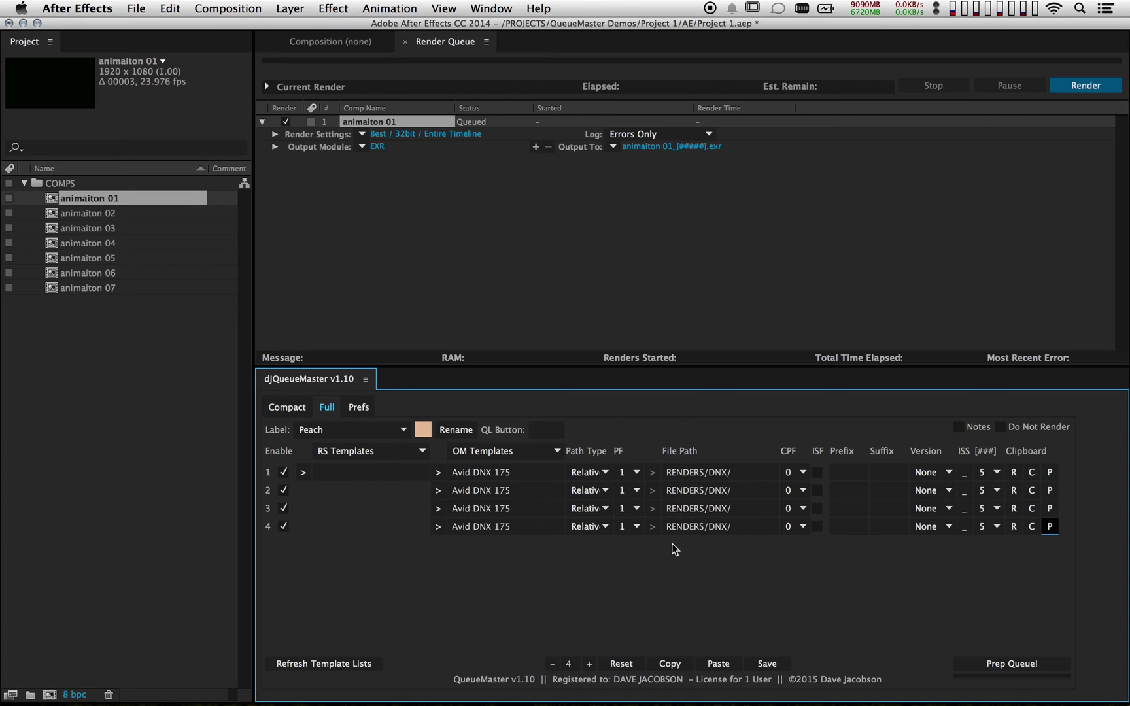
- Remove the extra rows so Peach keeps a single Avid DNX 175 row
{"action": "left_click", "coordinate": [552, 664]}
{"action": "left_click", "coordinate": [552, 664]}
{"action": "left_click", "coordinate": [552, 664]}
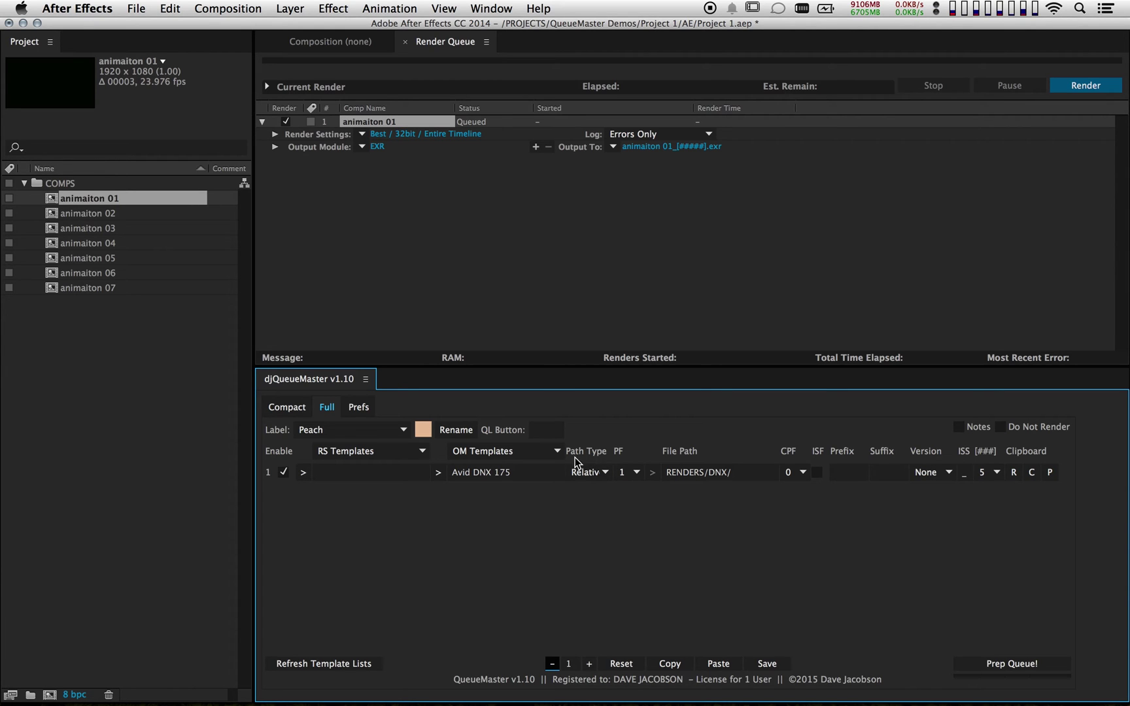
{"action": "left_click", "coordinate": [586, 472]}
- Set row 1's path type to Custom and open the Custom File Path Builder's File Path
{"action": "left_click", "coordinate": [584, 531]}
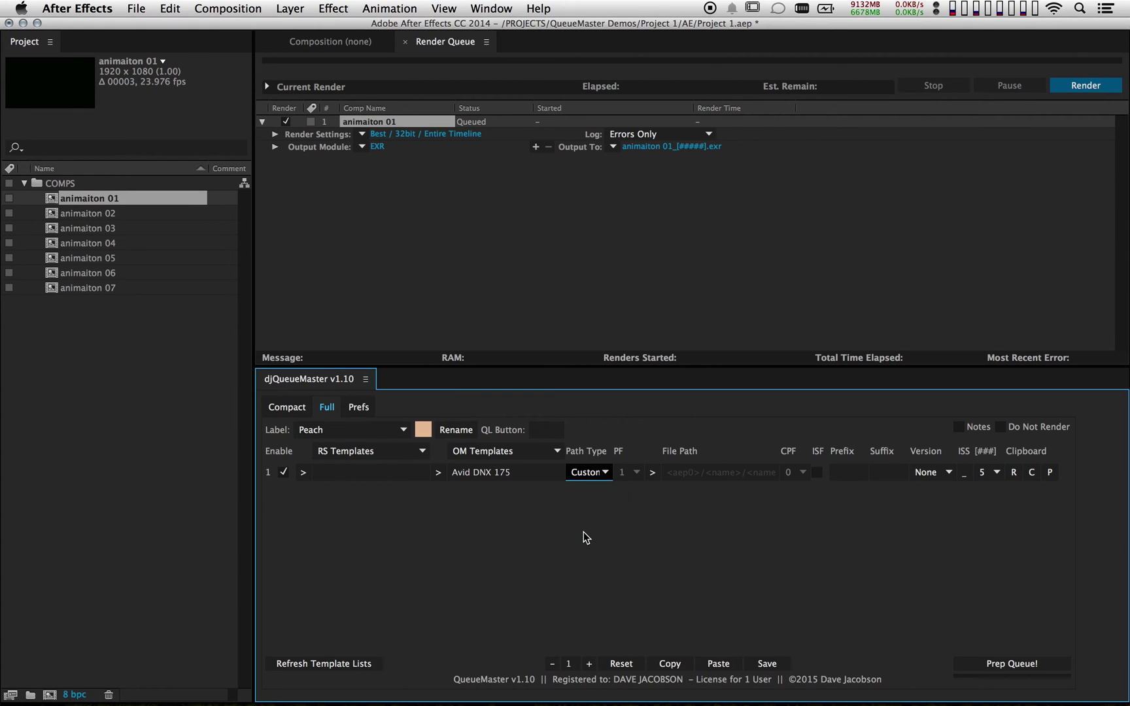
{"action": "left_click", "coordinate": [653, 472]}
{"action": "left_click_drag", "start_coordinate": [411, 134], "coordinate": [451, 159]}
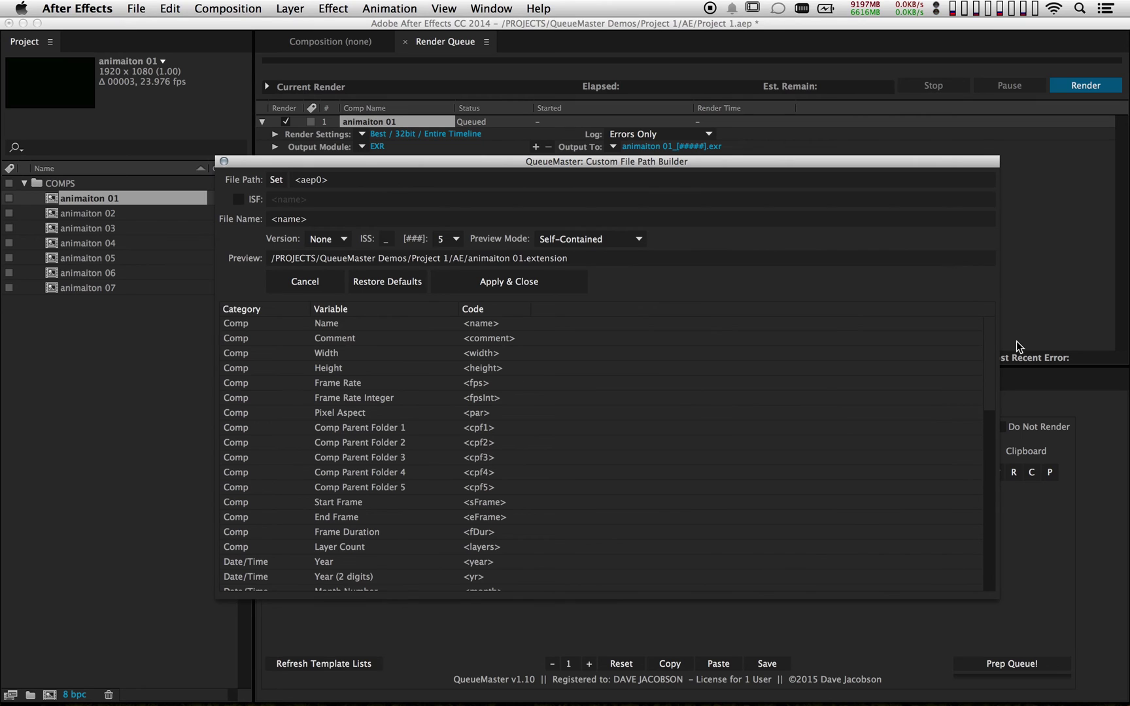
{"action": "left_click_drag", "start_coordinate": [992, 332], "coordinate": [913, 318]}
{"action": "left_click", "coordinate": [348, 177]}
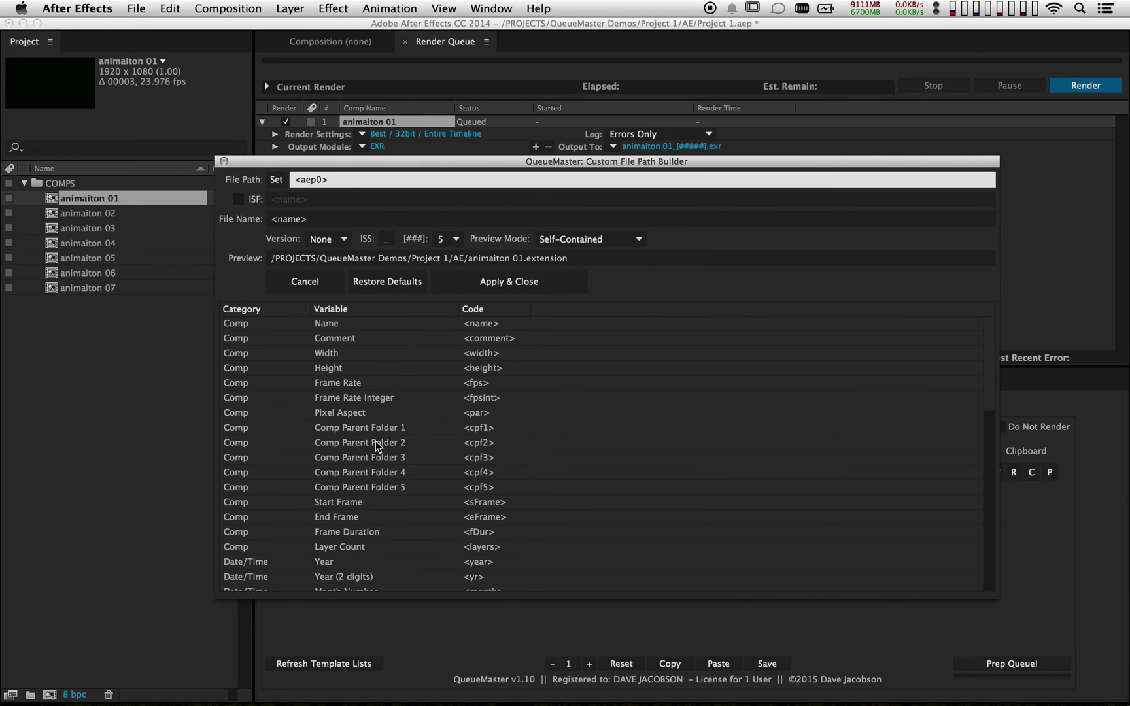
- Insert the Year, Month Number and Date codes into the File Path
{"action": "scroll", "coordinate": [376, 442], "scroll_direction": "down", "scroll_amount": 2}
{"action": "double_click", "coordinate": [332, 504]}
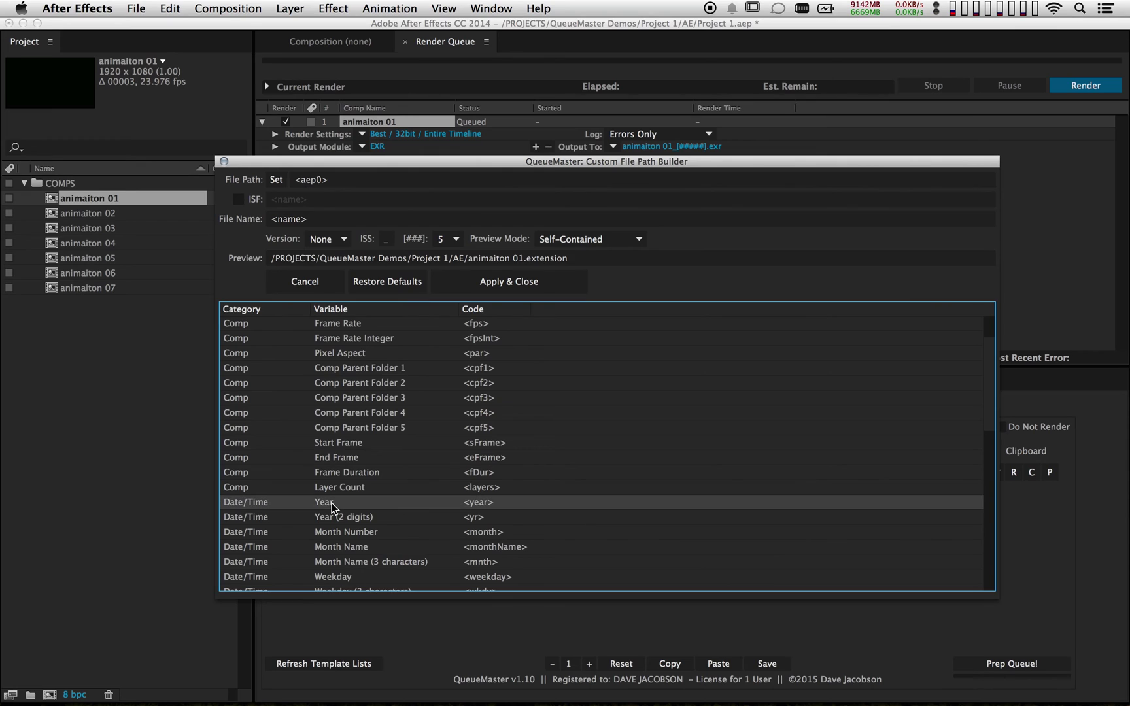
{"action": "scroll", "coordinate": [333, 504], "scroll_direction": "down", "scroll_amount": 2}
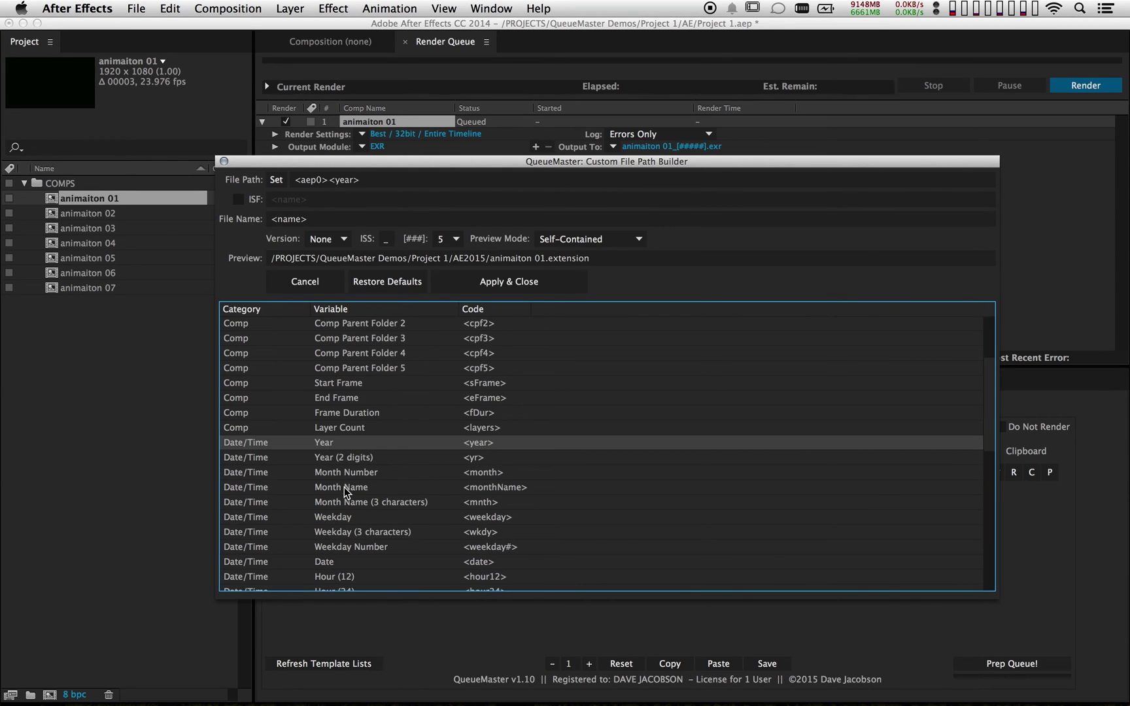
{"action": "double_click", "coordinate": [344, 473]}
{"action": "scroll", "coordinate": [344, 473], "scroll_direction": "down", "scroll_amount": 2}
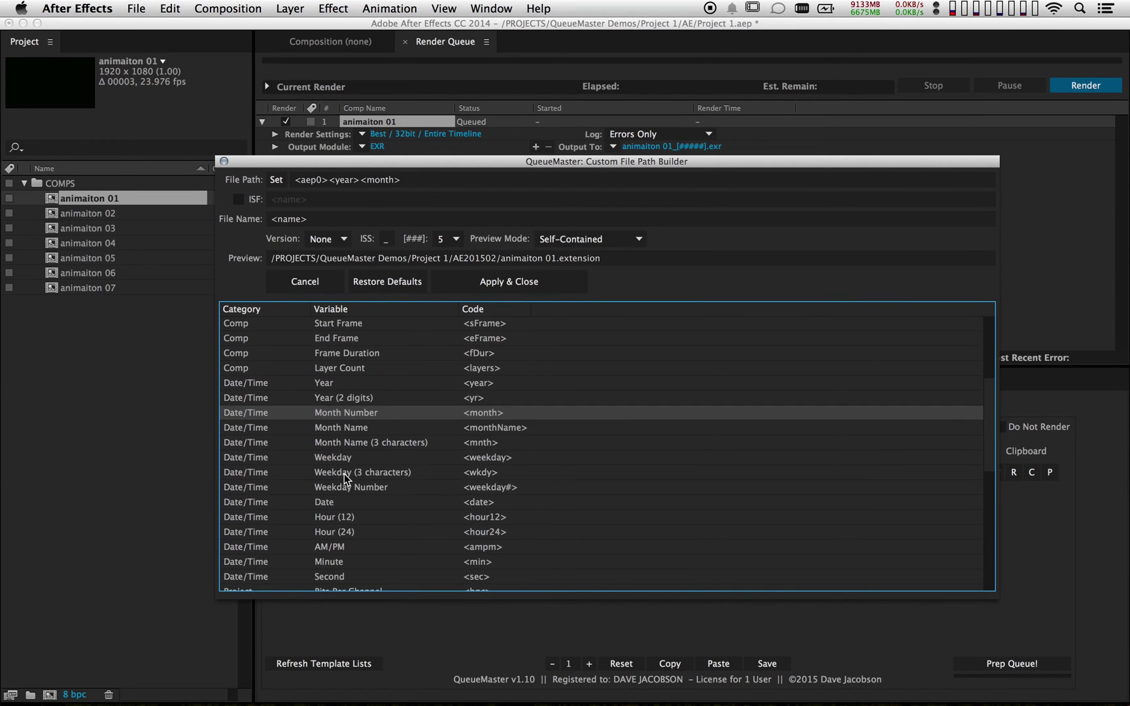
{"action": "double_click", "coordinate": [329, 504]}
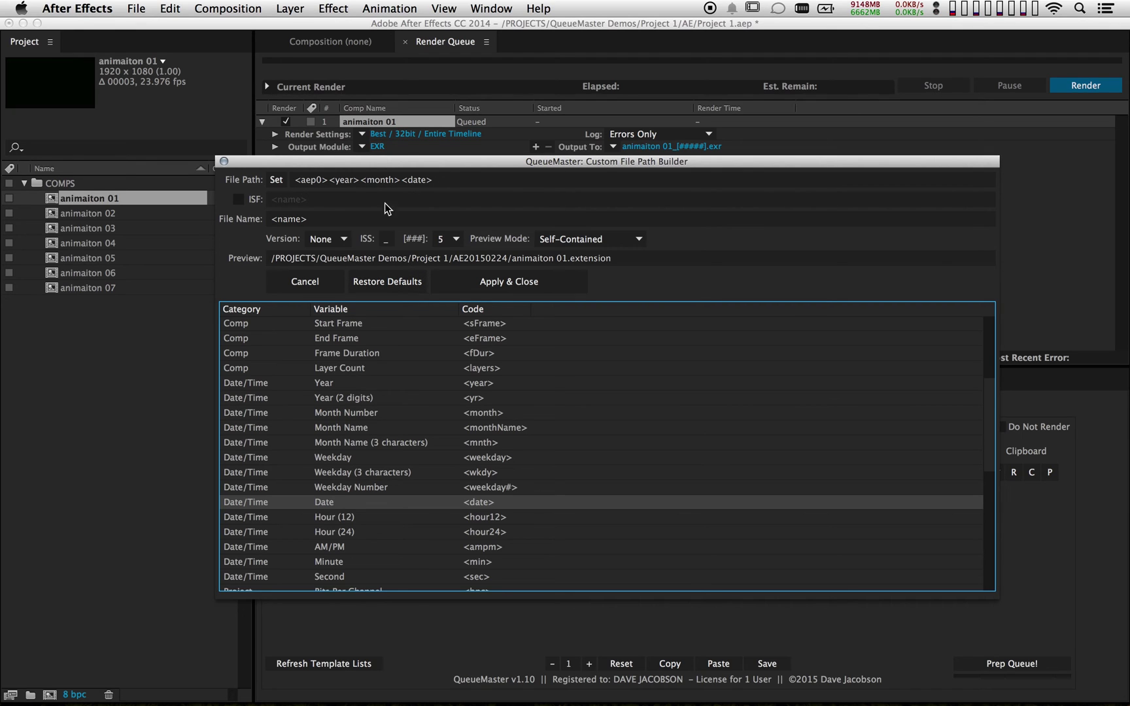
- Add separators so the File Path reads <aep0>/<year>.<month>.<date>
{"action": "left_click", "coordinate": [328, 179]}
{"action": "type", "text": "/"}
{"action": "key", "text": "Right"}
{"action": "key", "text": "Right"}
{"action": "key", "text": "Right"}
{"action": "key", "text": "Right"}
{"action": "key", "text": "Right"}
{"action": "key", "text": "Right"}
{"action": "type", "text": "."}
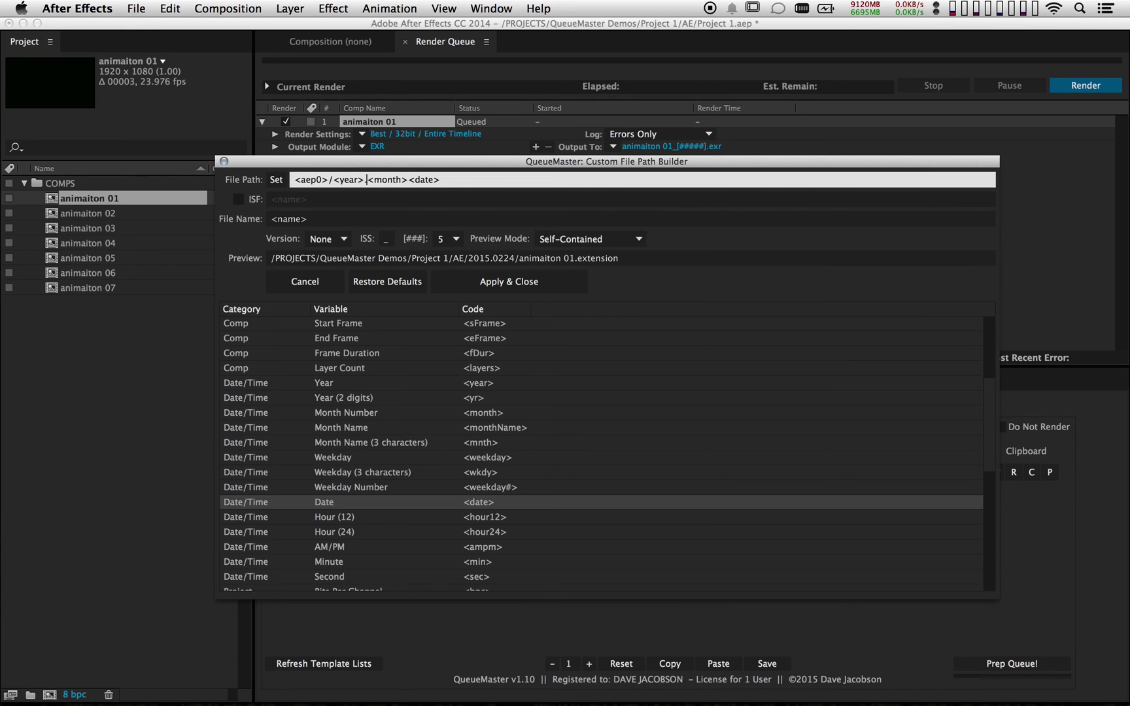
{"action": "left_click", "coordinate": [408, 179]}
{"action": "type", "text": "."}
{"action": "left_click", "coordinate": [333, 225]}
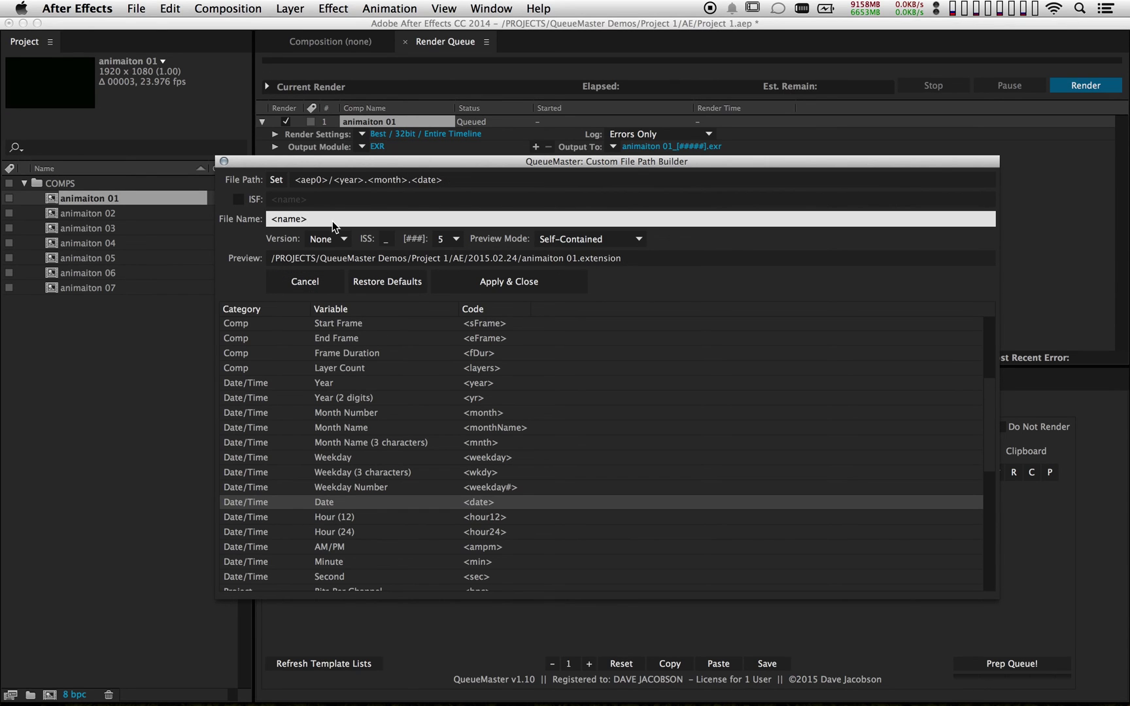
- Make the file name <name>_<width>x<height>, enable ISF, and apply the custom path
{"action": "type", "text": "_"}
{"action": "scroll", "coordinate": [363, 420], "scroll_direction": "up", "scroll_amount": 1}
{"action": "scroll", "coordinate": [363, 421], "scroll_direction": "up", "scroll_amount": 3}
{"action": "double_click", "coordinate": [330, 353]}
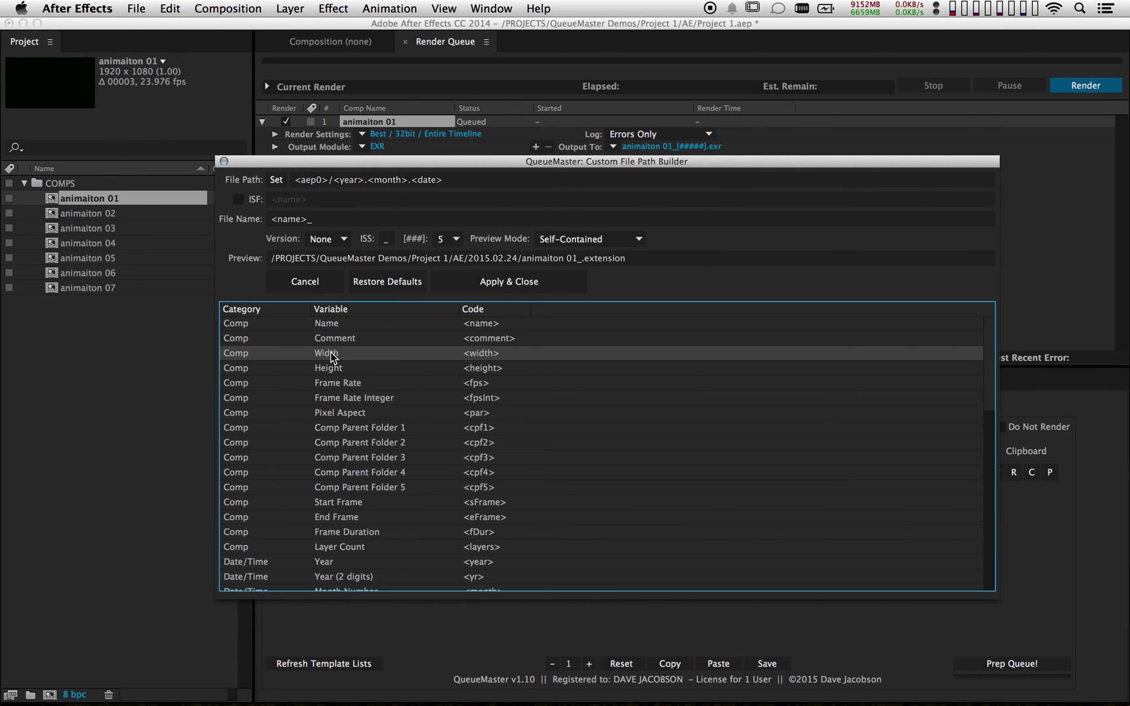
{"action": "double_click", "coordinate": [330, 367]}
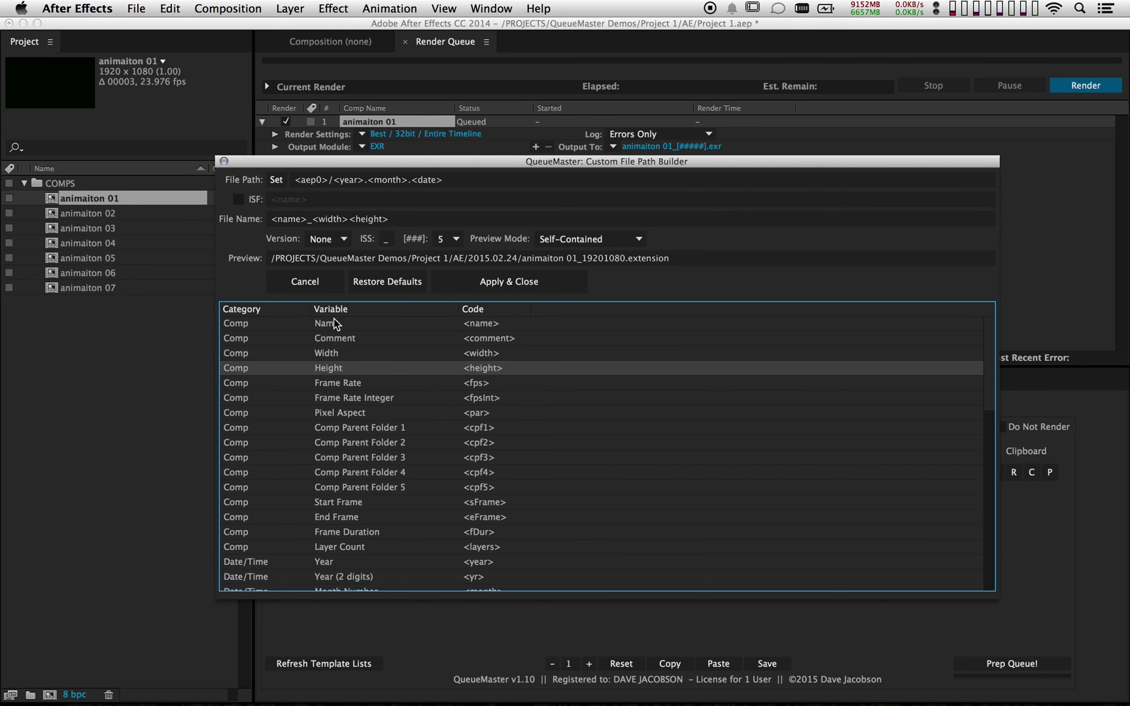
{"action": "left_click", "coordinate": [348, 217]}
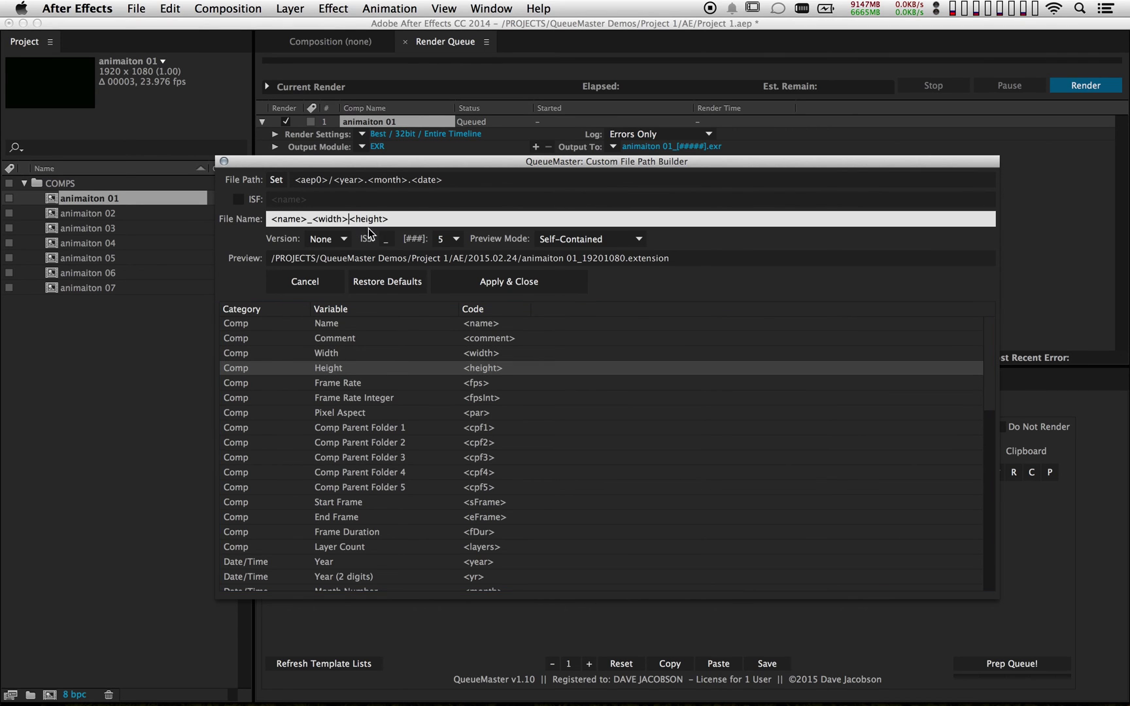
{"action": "type", "text": "x"}
{"action": "left_click", "coordinate": [242, 199]}
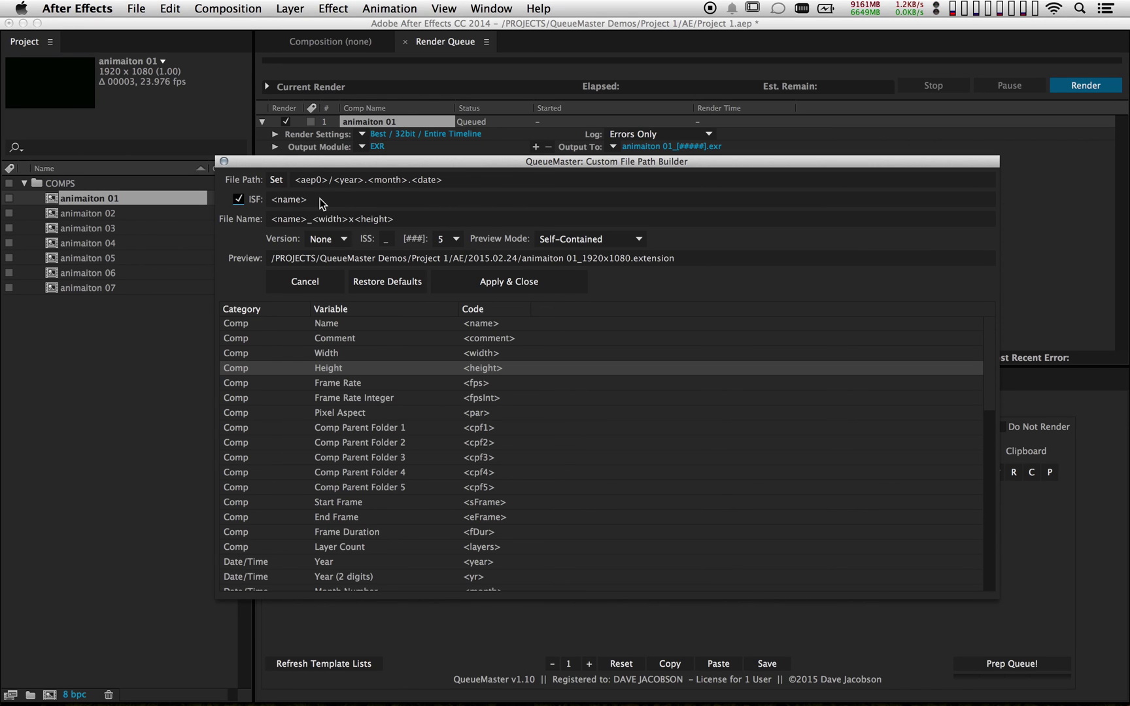
{"action": "left_click", "coordinate": [462, 281]}
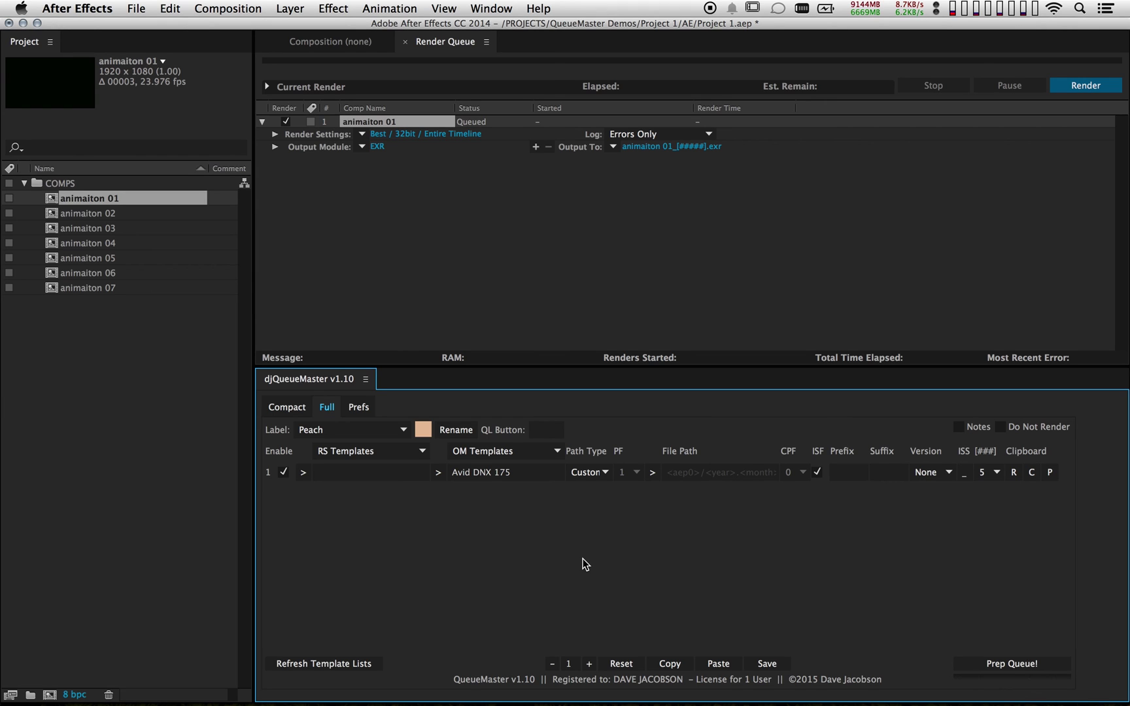
- Show the QueueMaster Prefs tab
{"action": "left_click", "coordinate": [358, 407]}
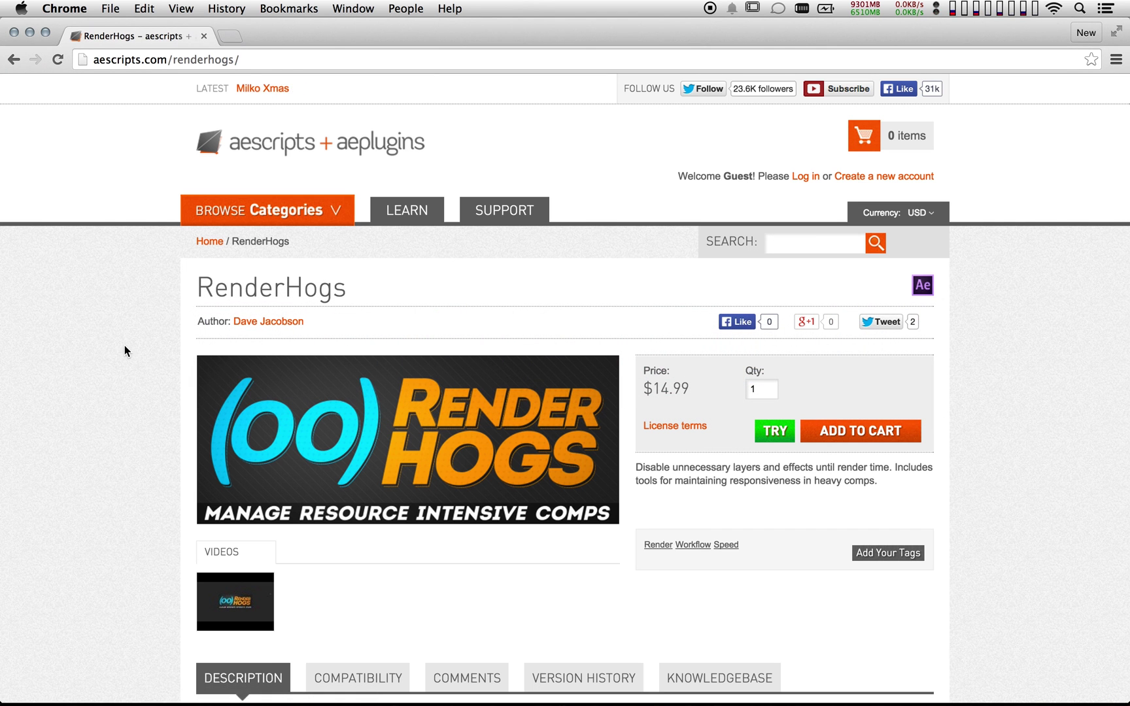
- Scroll the RenderHogs page down to its Description and Product Tour video
{"action": "scroll", "coordinate": [126, 353], "scroll_direction": "down", "scroll_amount": 5}
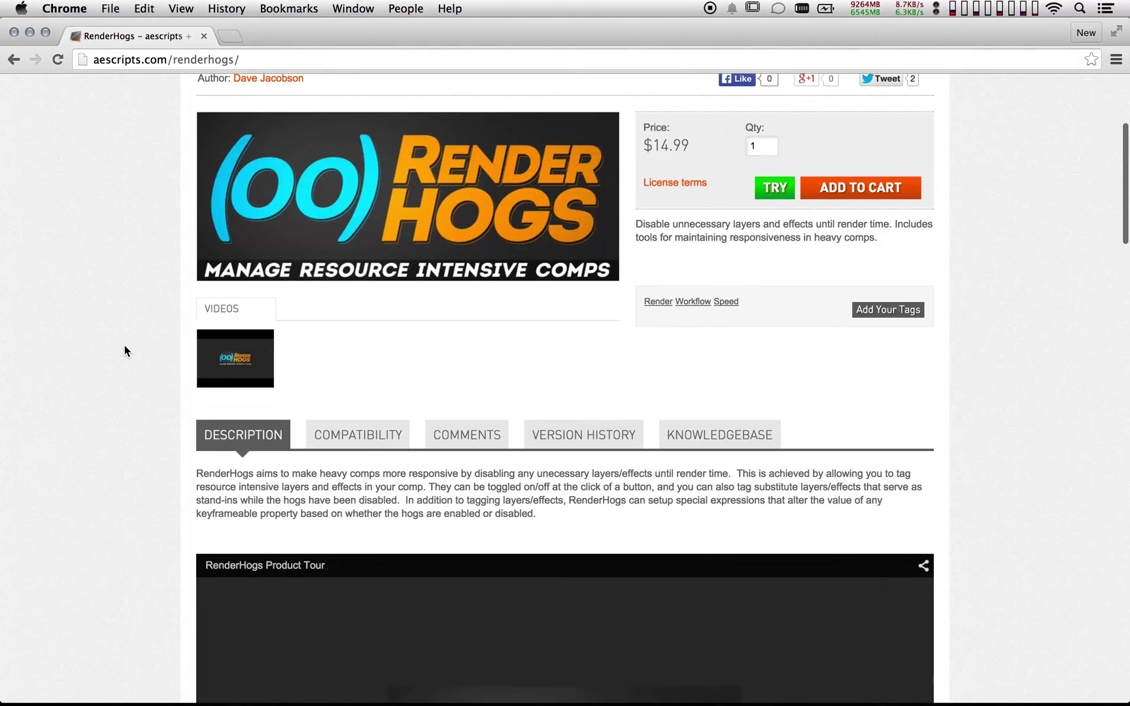